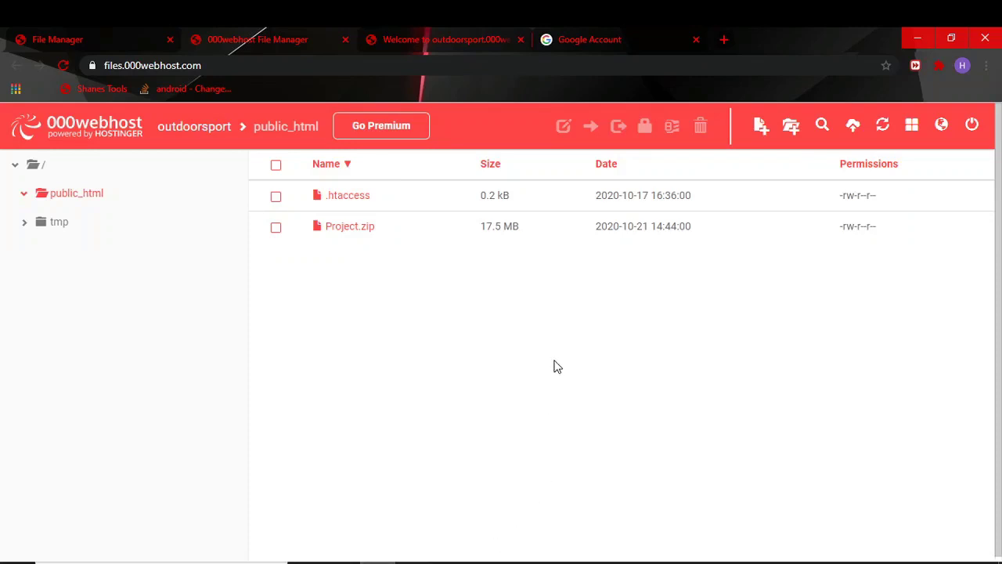
Extract Project.zip into a folder named Project, retrying after the 'File exists' error
right_click(360, 234)
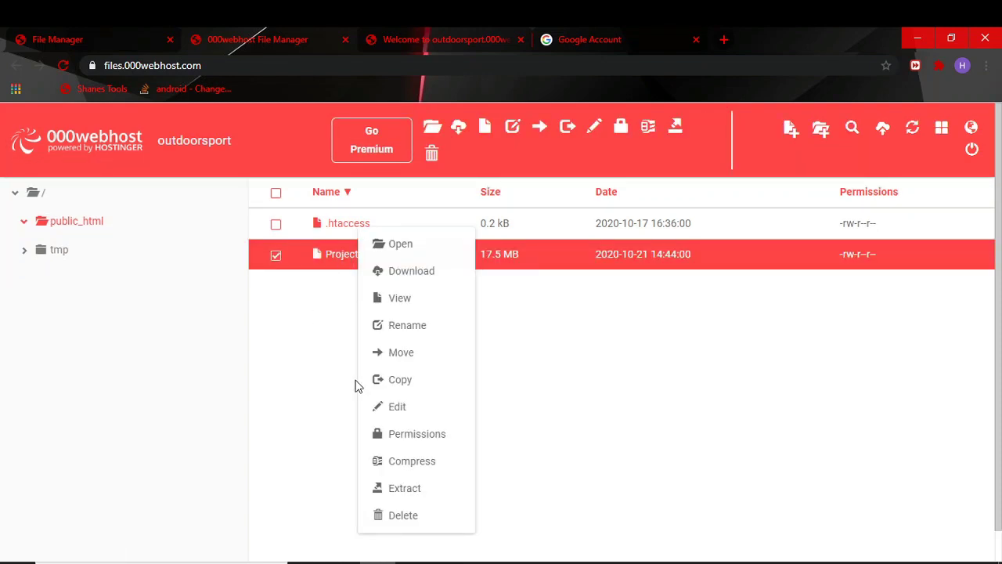
click(408, 489)
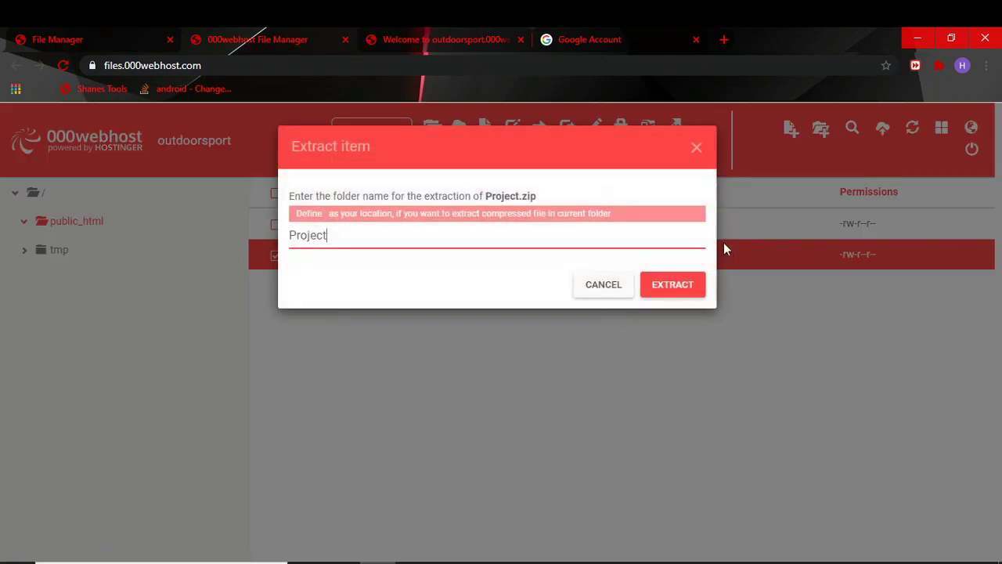
click(677, 283)
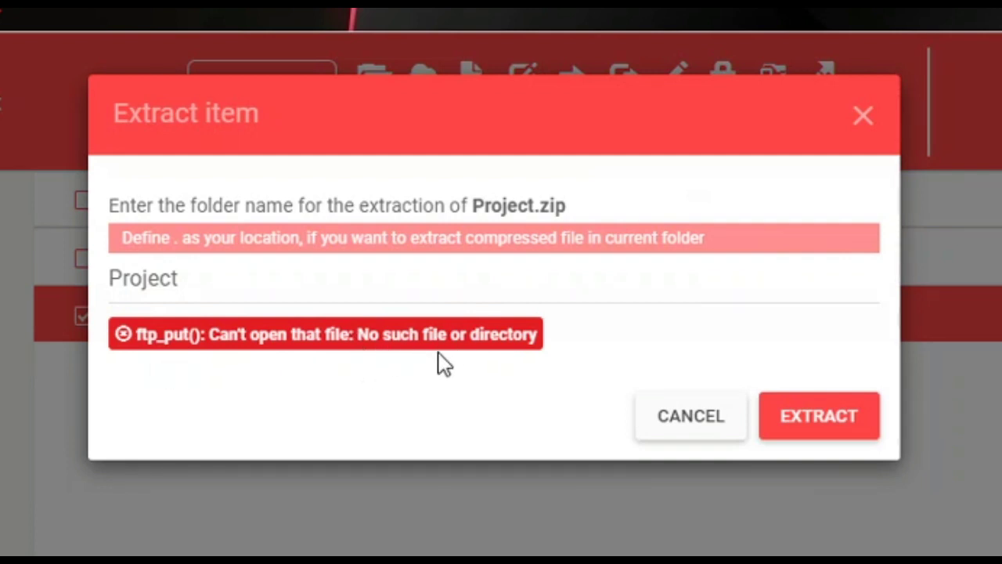
click(810, 433)
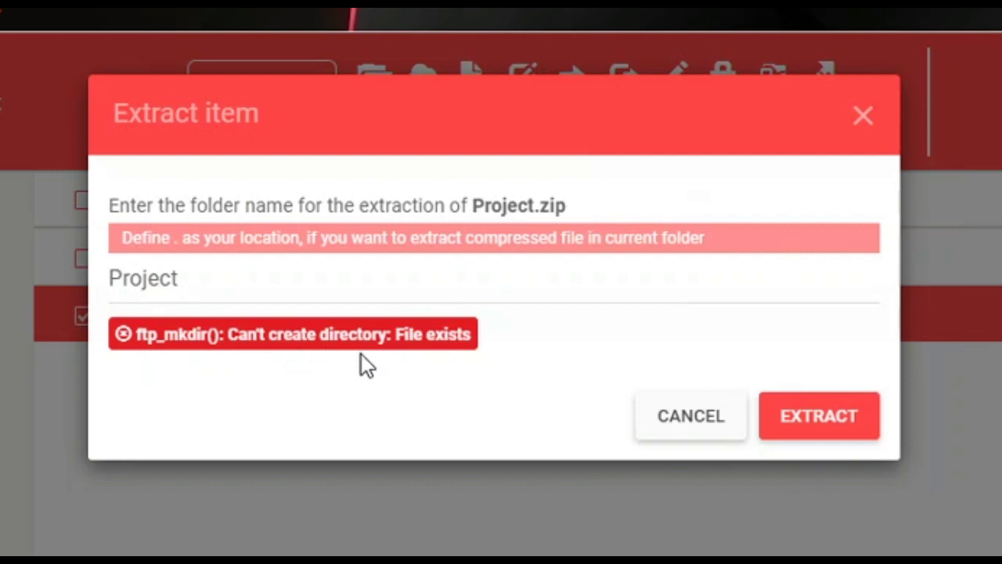
Cancel the failed extraction and check the full https site address on the Welcome page
click(709, 431)
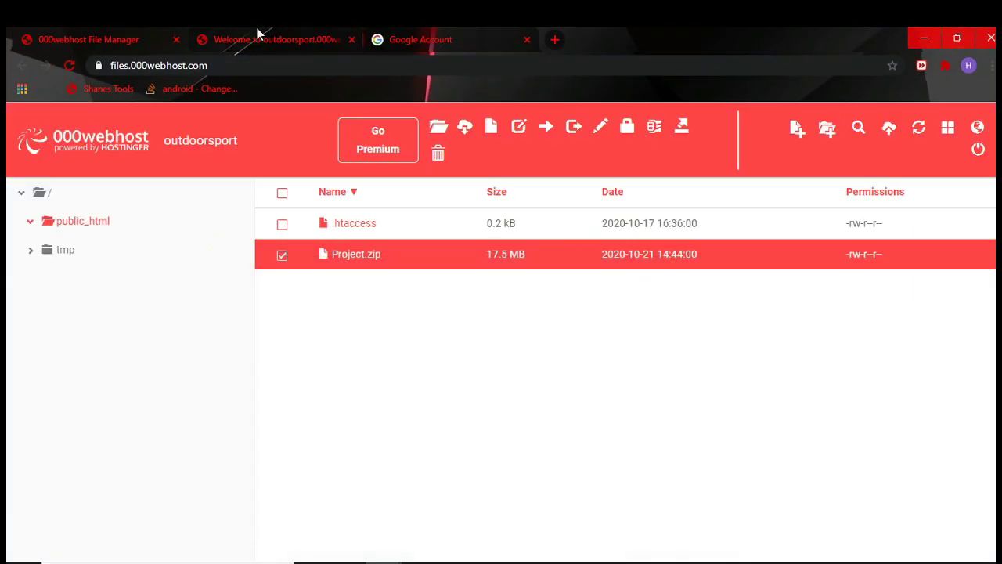
click(281, 35)
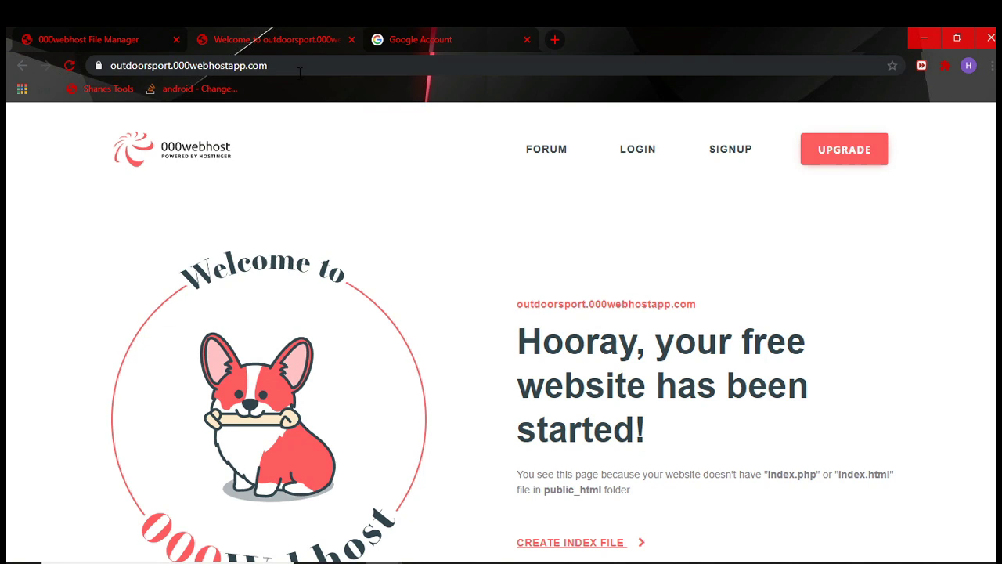
click(125, 67)
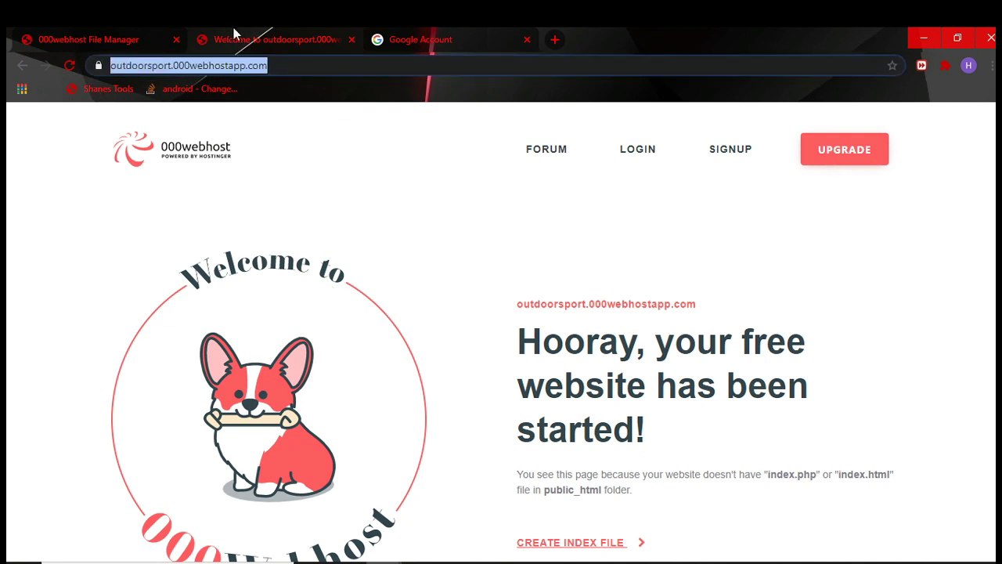
drag(317, 65, 83, 84)
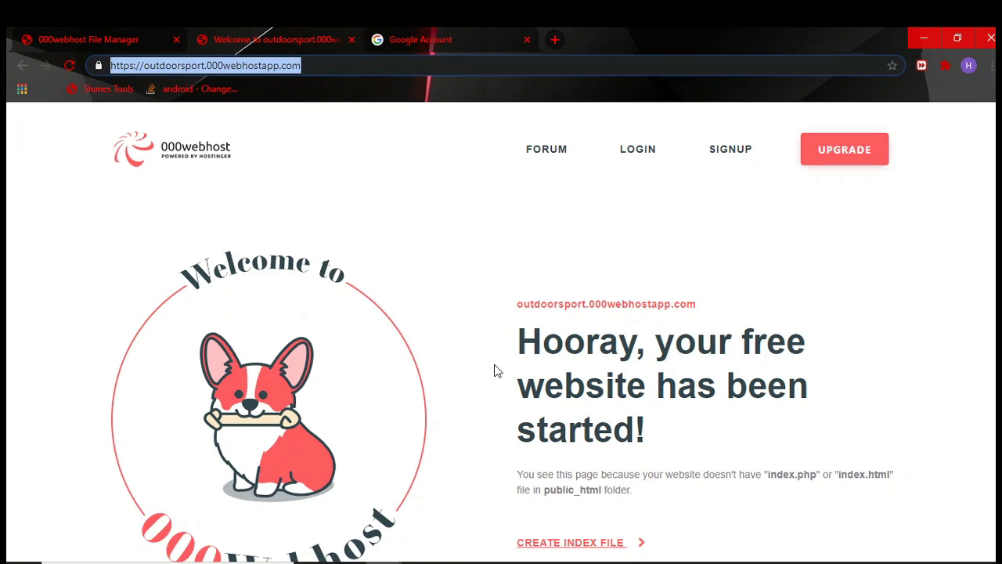
click(110, 31)
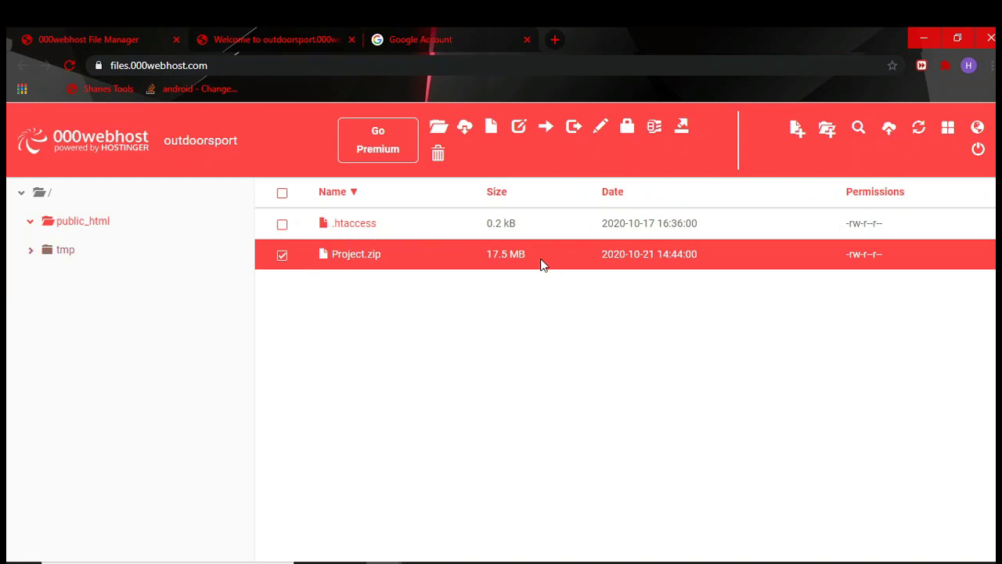
click(924, 36)
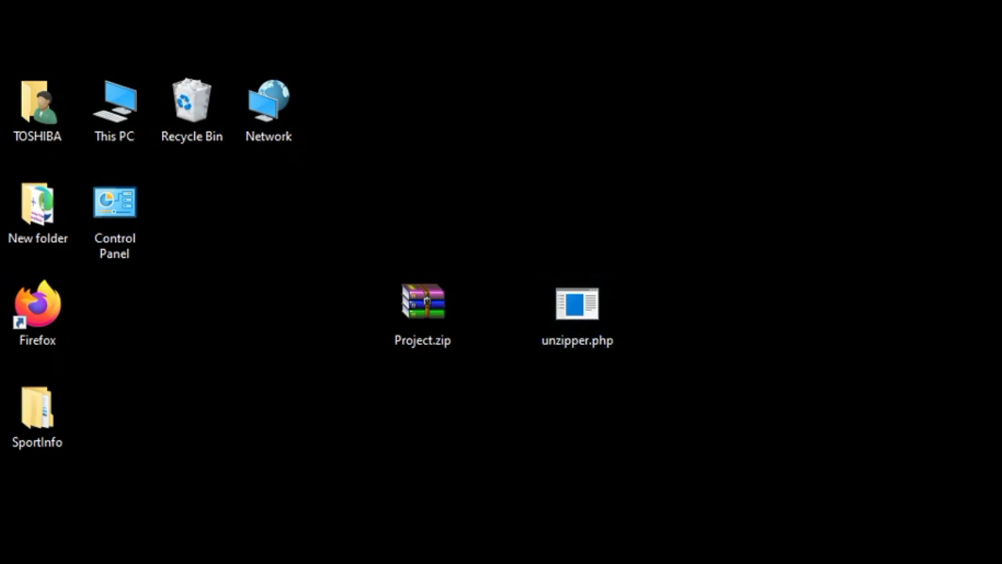
click(308, 521)
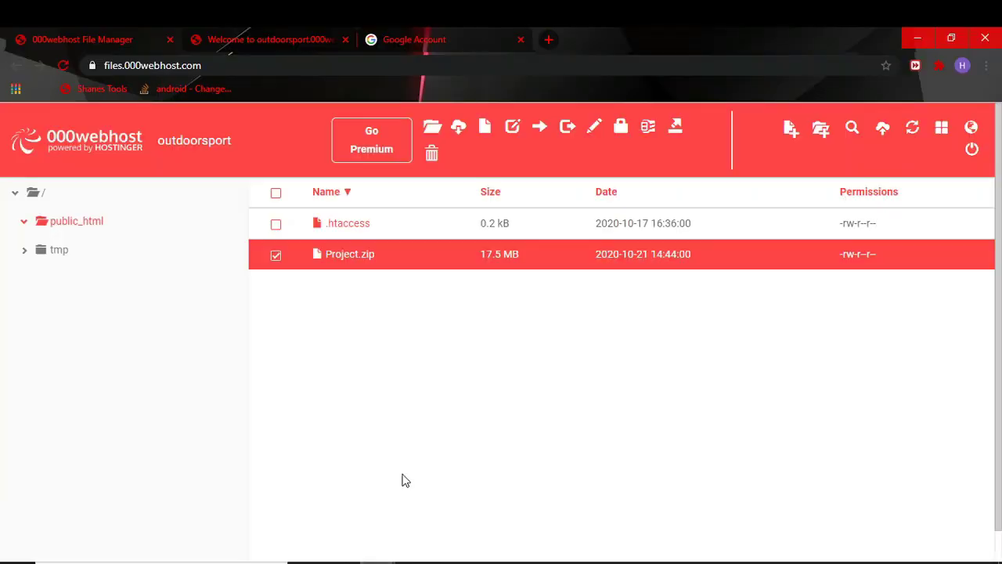
Upload unzipper.php from the Desktop into public_html
click(883, 130)
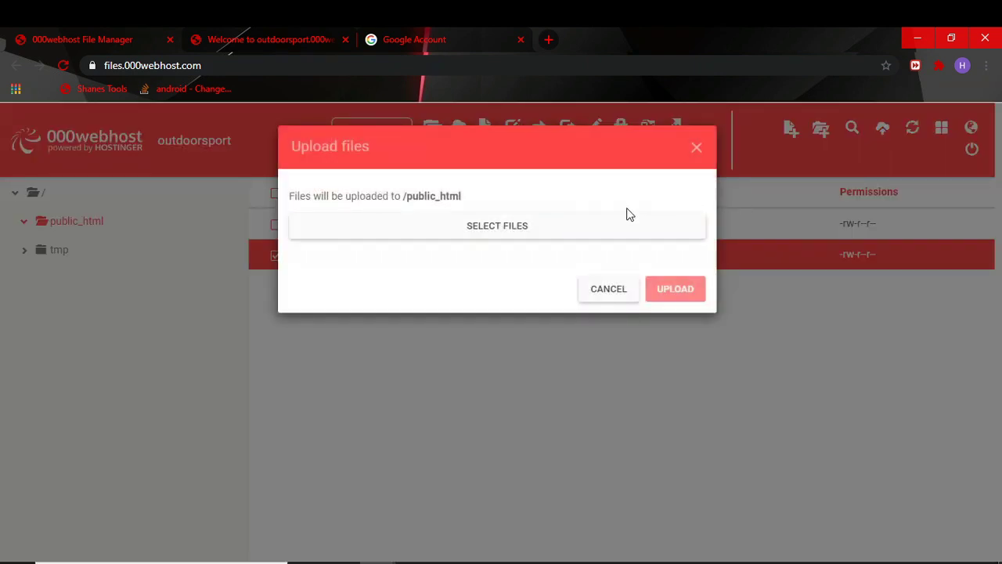
click(577, 231)
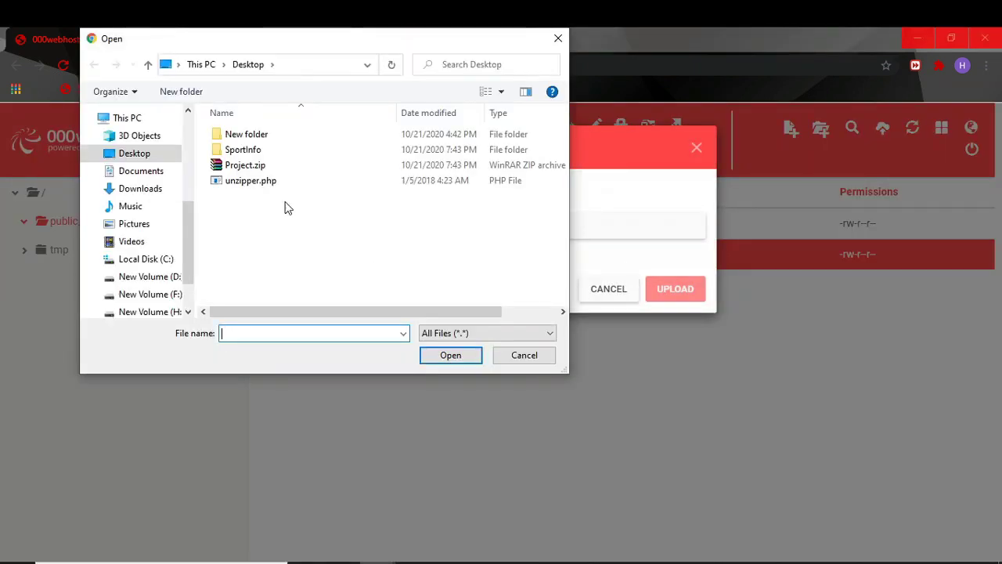
click(244, 182)
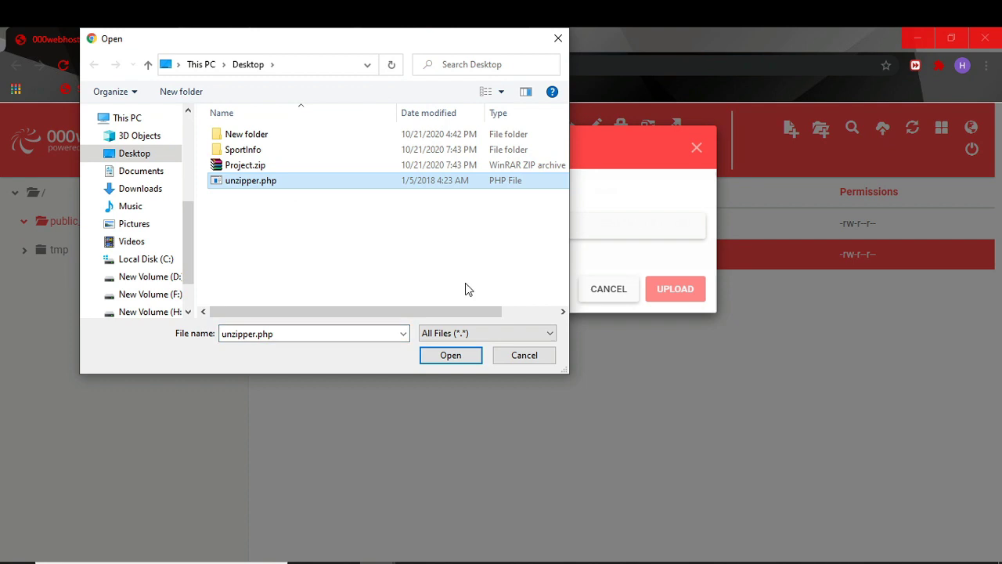
click(460, 357)
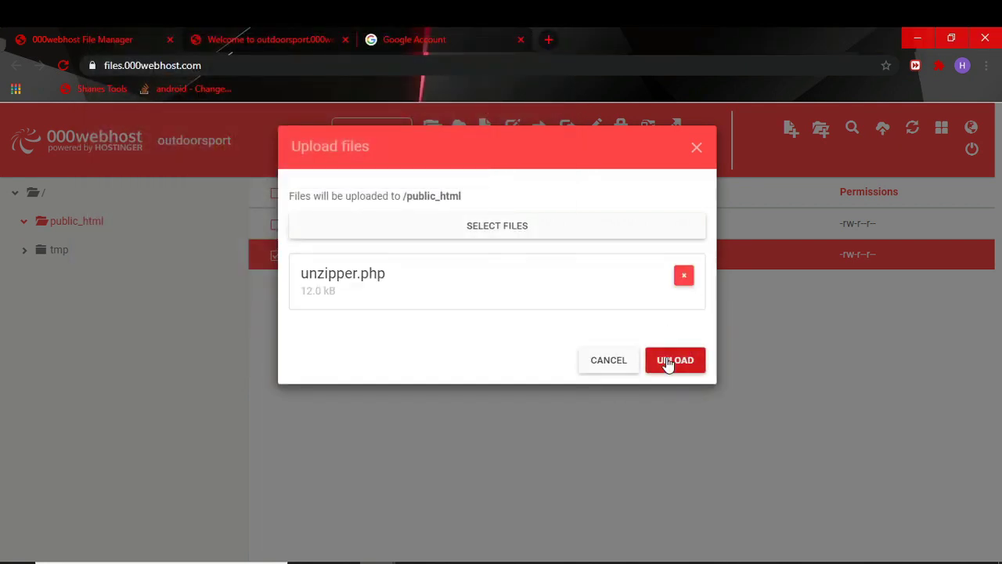
click(668, 362)
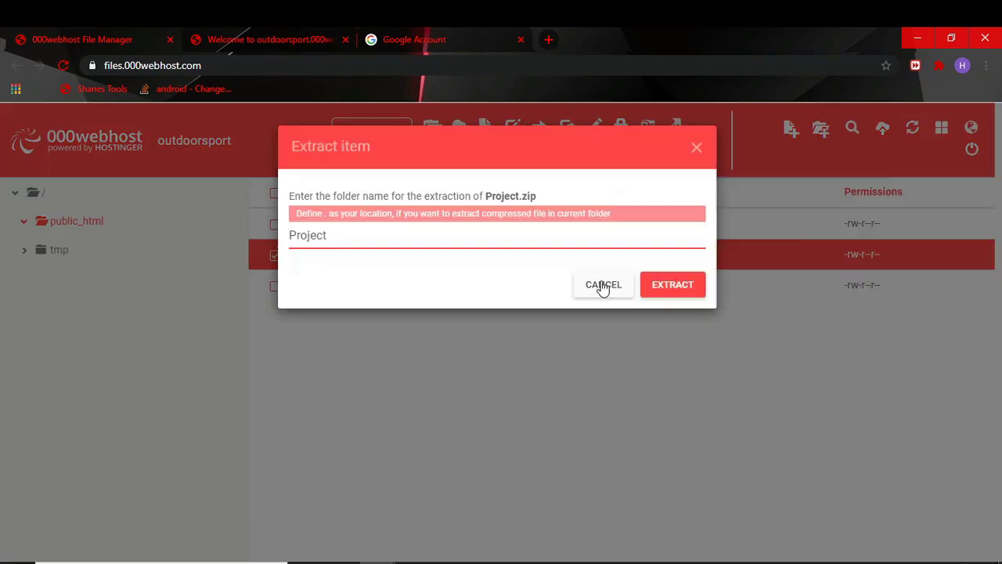
Dismiss the extraction prompt and clear the Project.zip selection
click(600, 287)
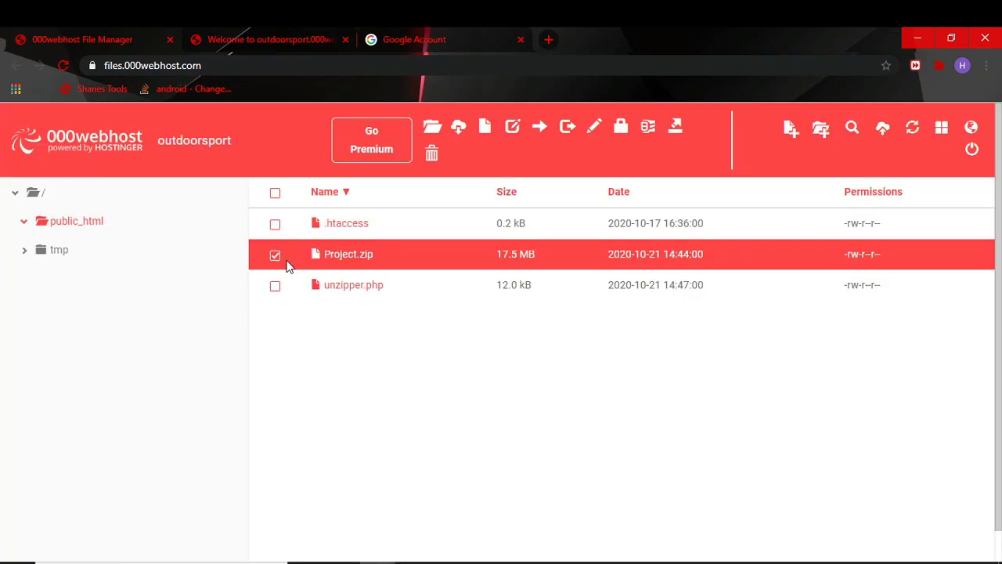
click(275, 256)
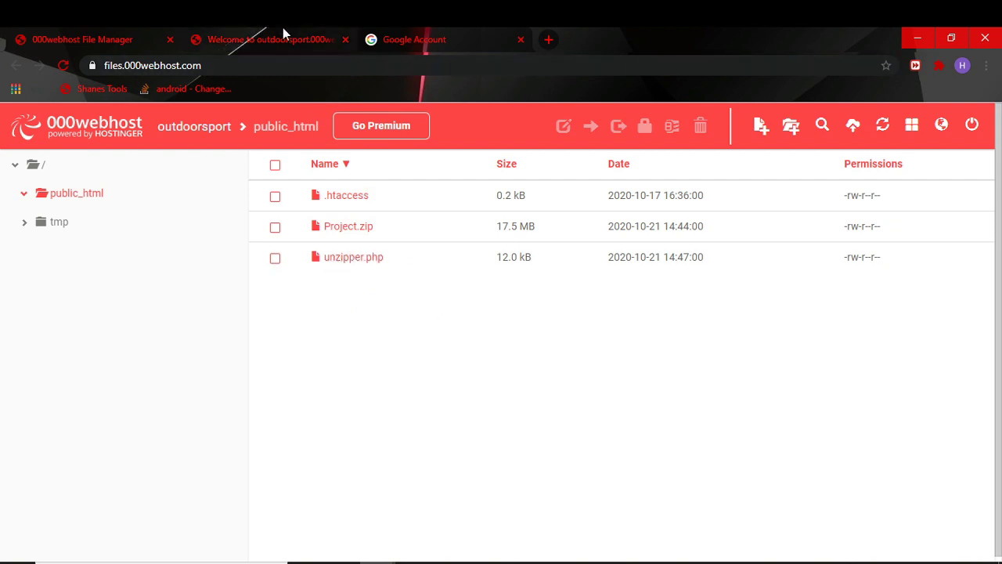
click(267, 40)
Load the site's /unzipper.php page by appending it to the site URL
click(314, 65)
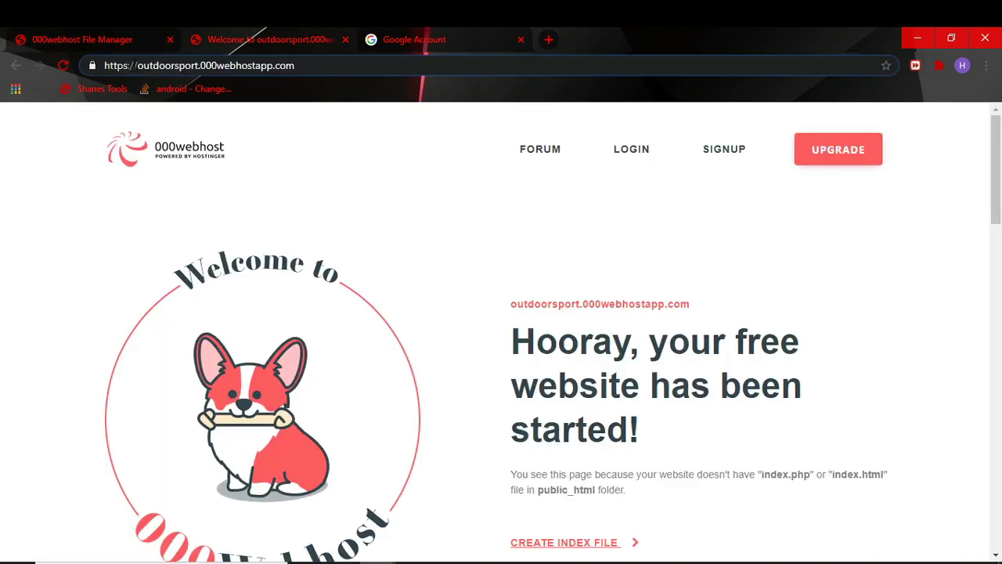
drag(138, 65, 296, 65)
click(362, 68)
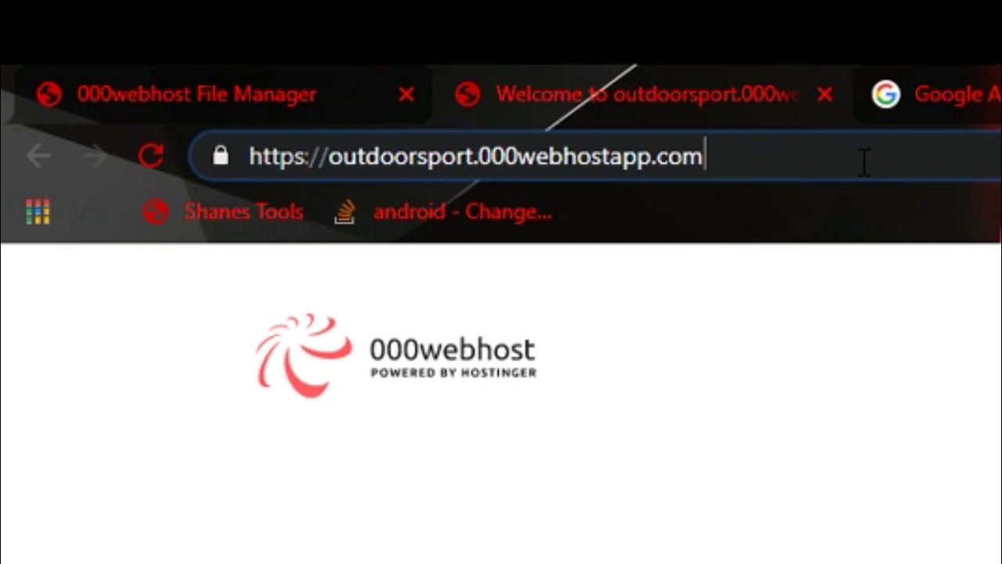
text(/u)
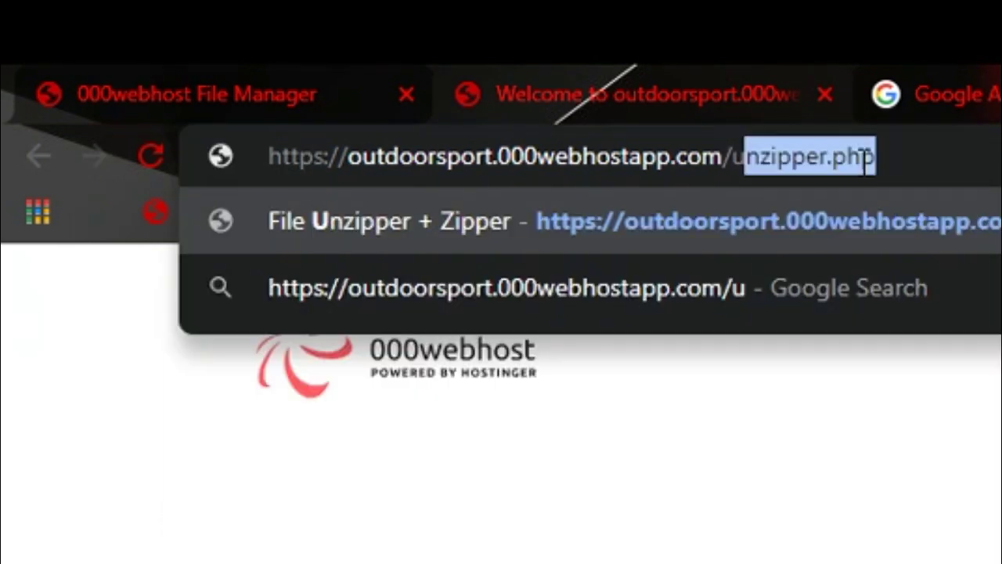
text(nzipp)
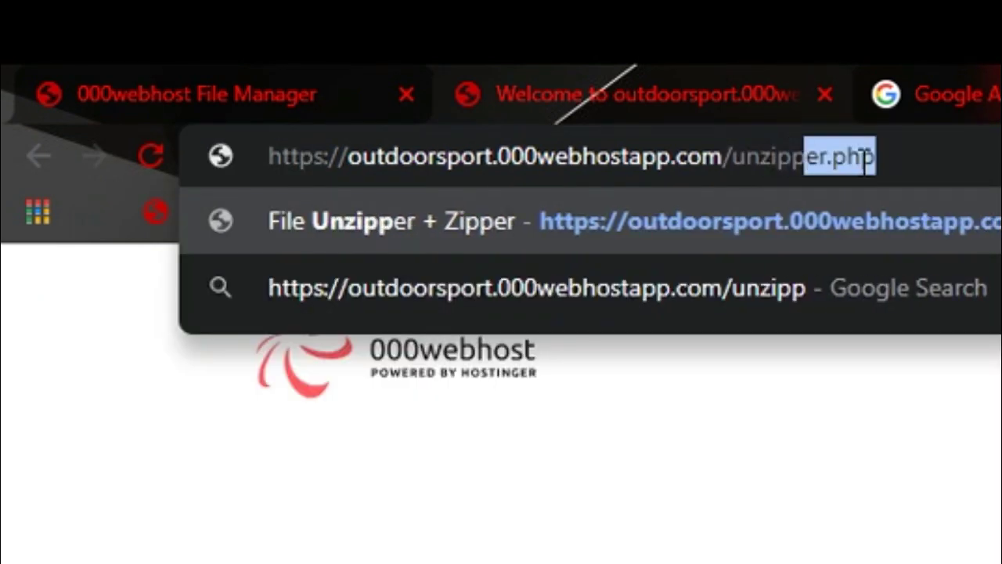
text(er.php)
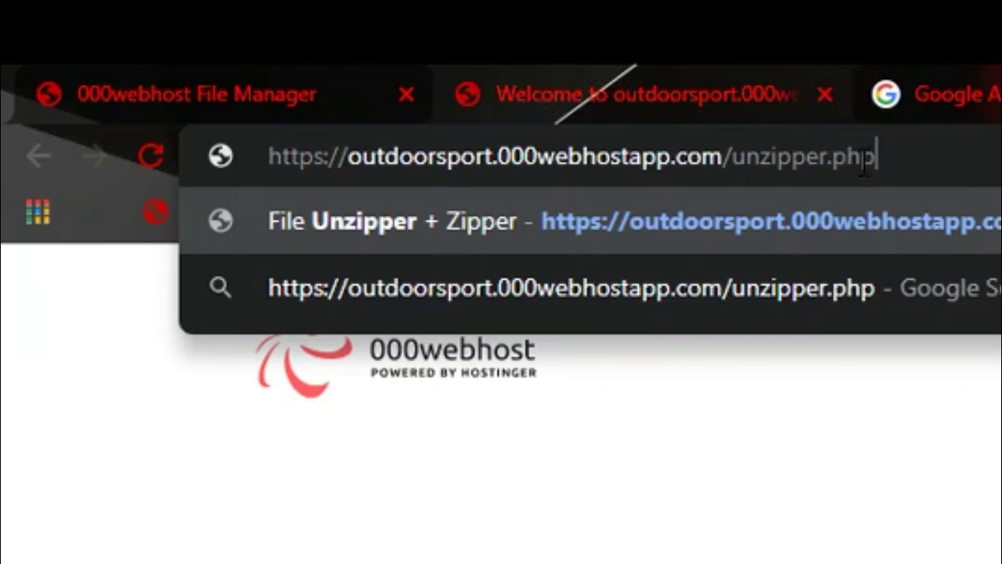
key(Return)
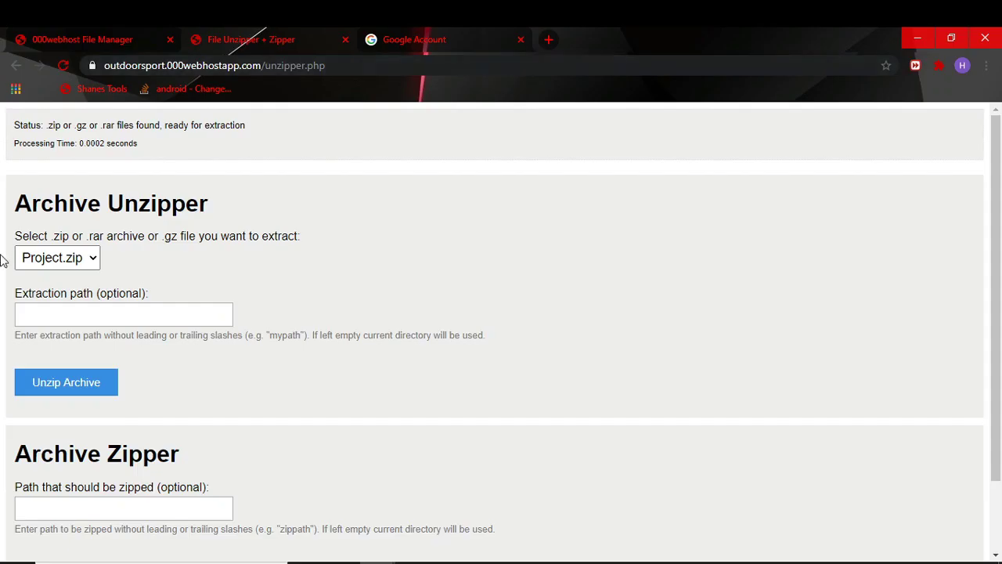
Unzip Project.zip into public_html with Archive Unzipper
click(93, 259)
click(78, 282)
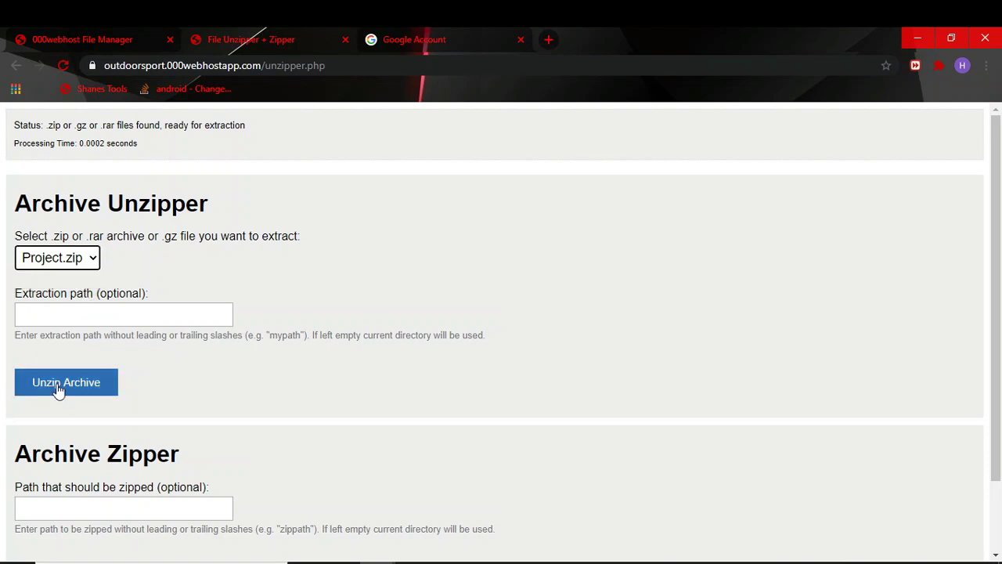
click(61, 387)
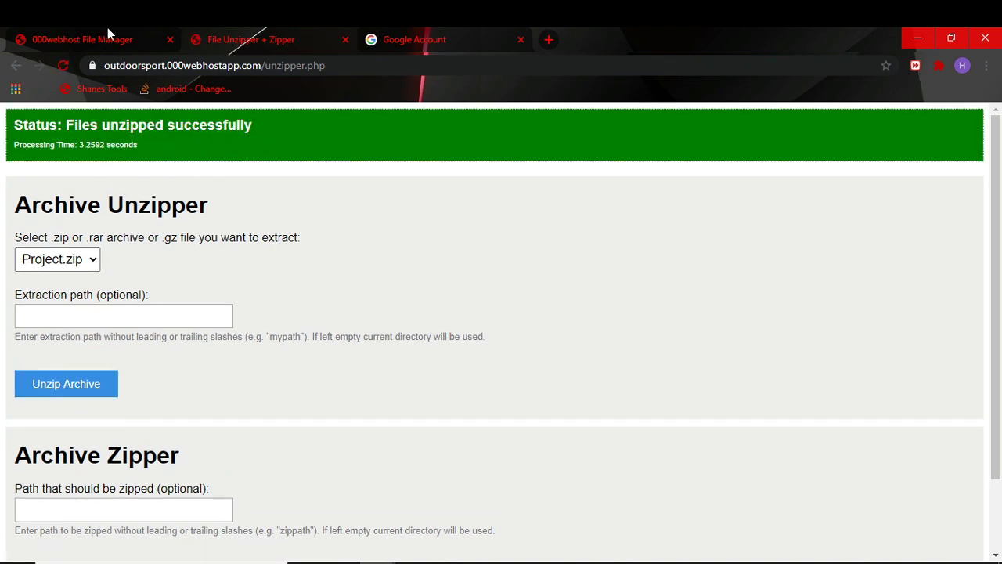
click(76, 36)
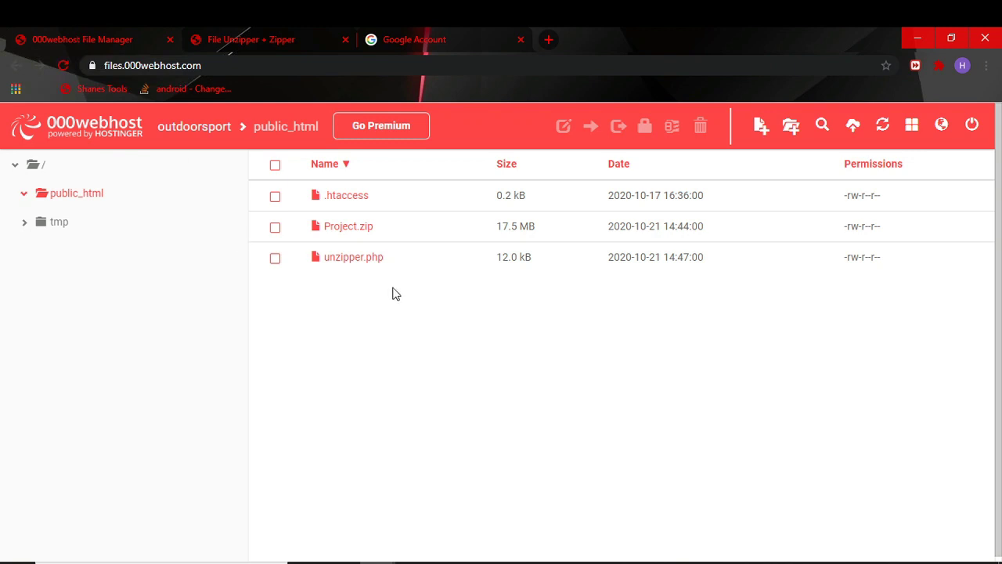
Refresh the listing and check the extracted files inside the Project folder
click(61, 65)
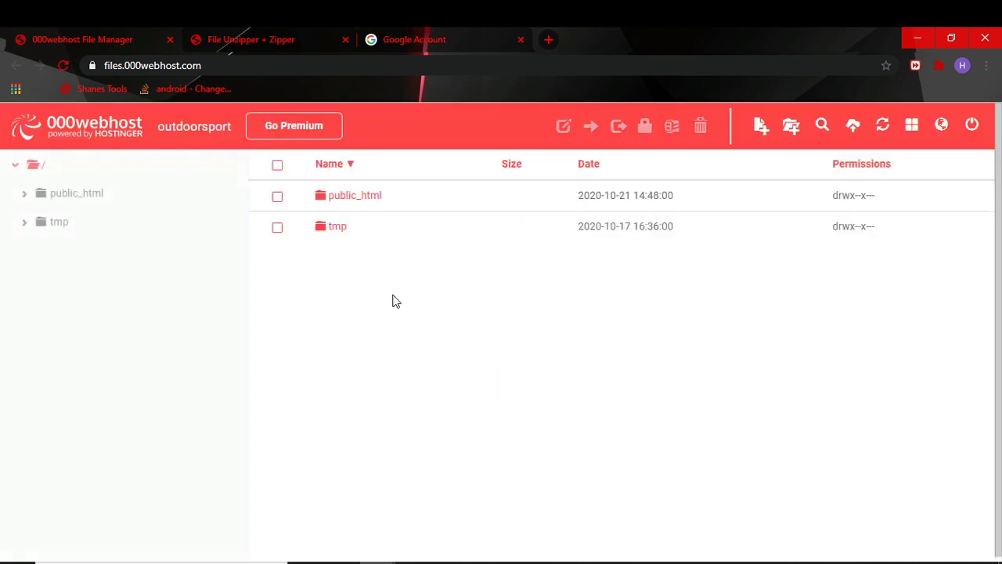
double_click(353, 205)
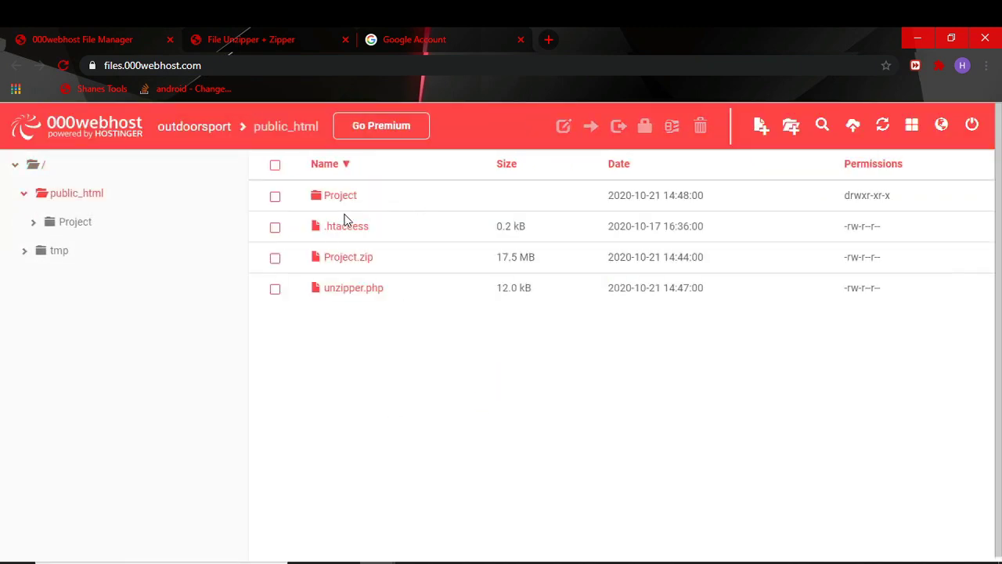
double_click(350, 205)
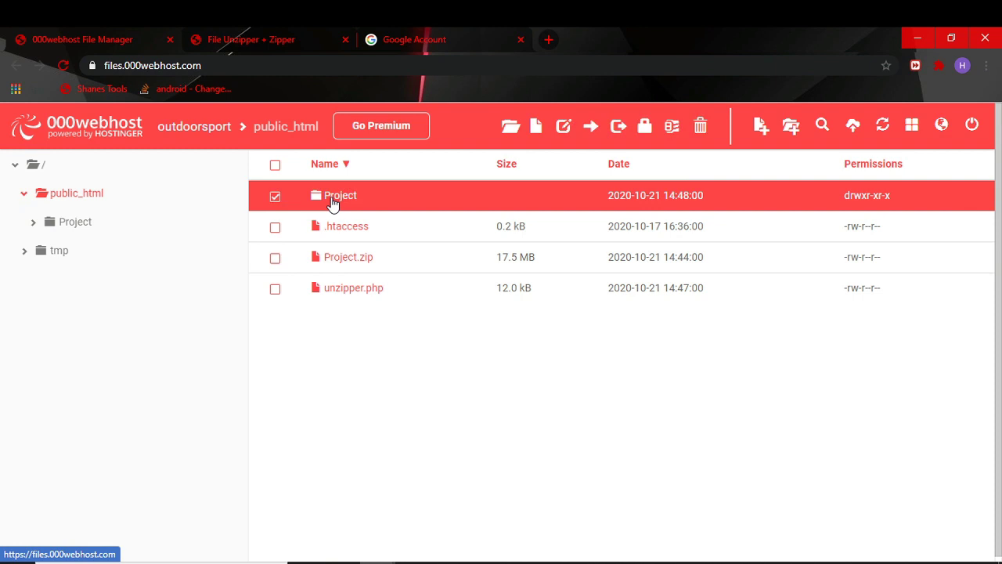
click(362, 445)
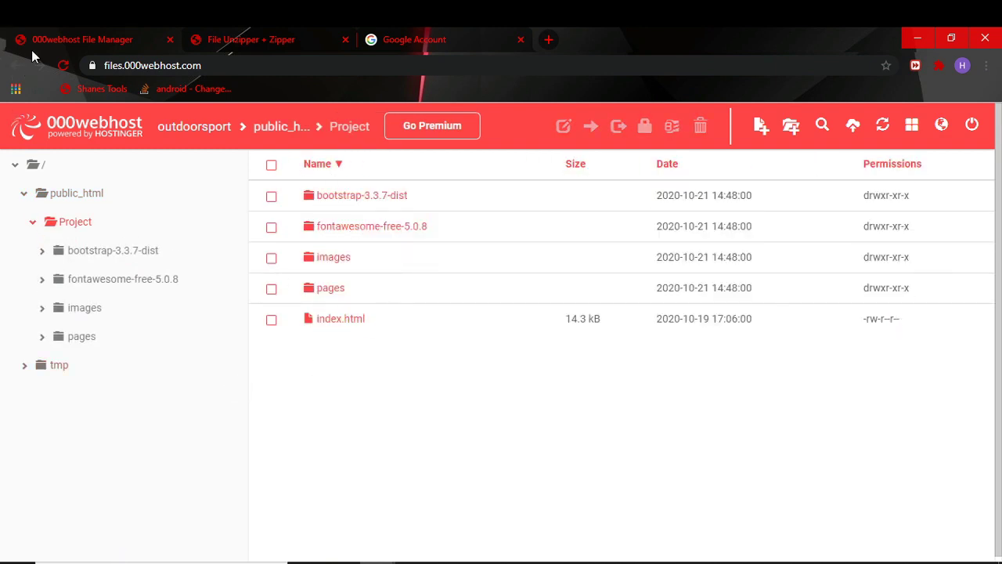
click(70, 194)
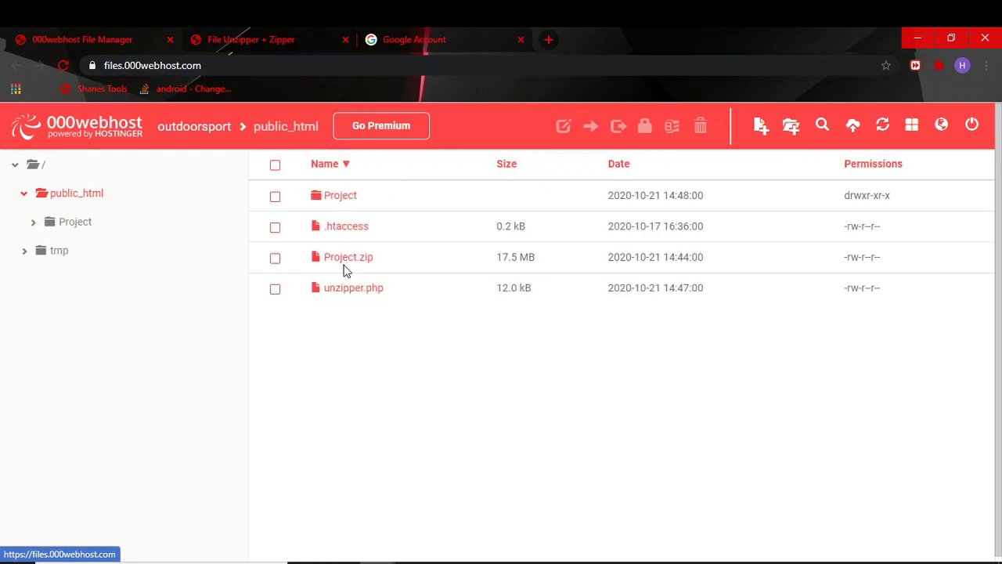
Delete unzipper.php from public_html
click(275, 289)
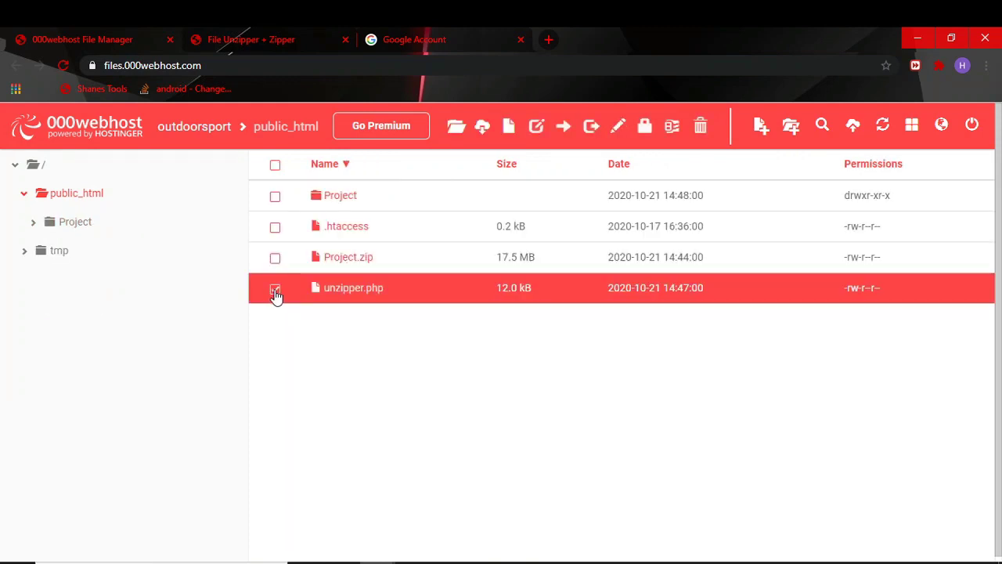
click(701, 125)
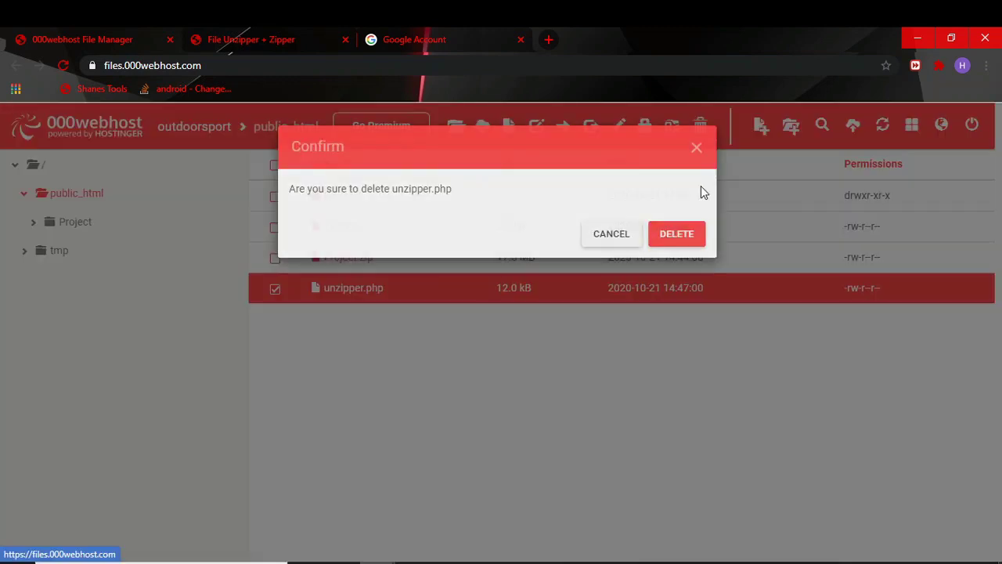
click(678, 235)
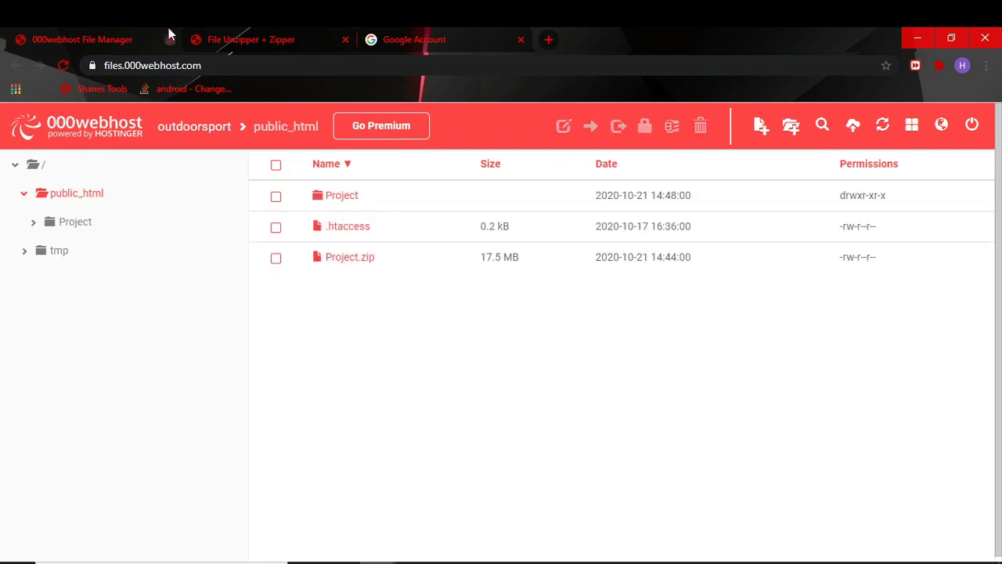
Strip unzipper.php from the URL and load the outdoorsport.000webhostapp.com root page
click(284, 31)
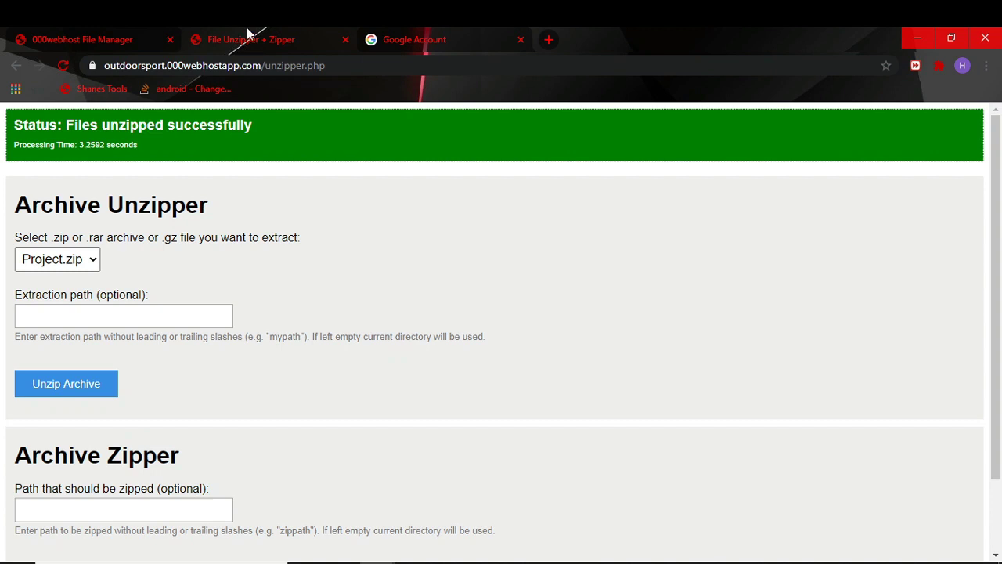
drag(378, 69, 267, 65)
key(BackSpace)
key(BackSpace)
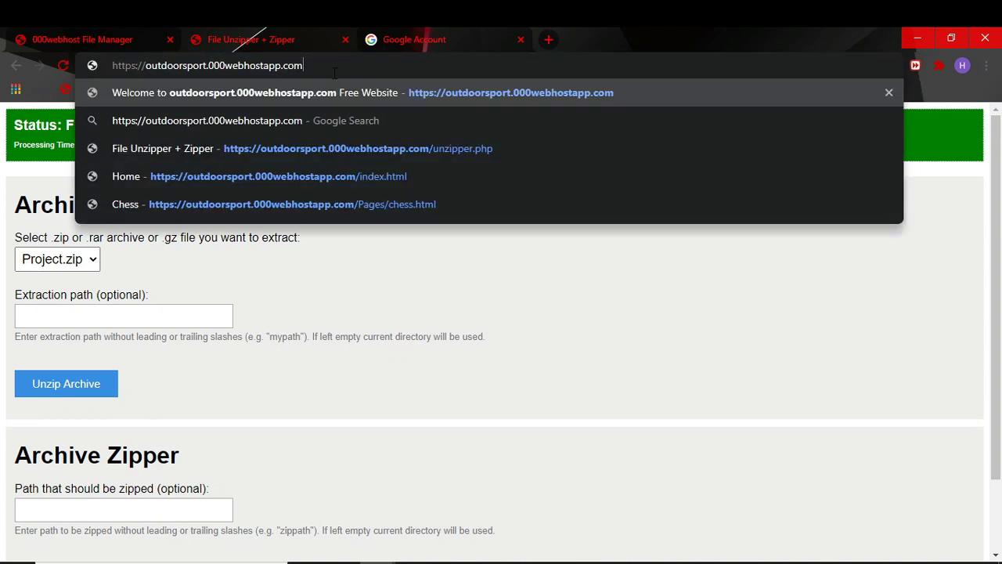
key(Return)
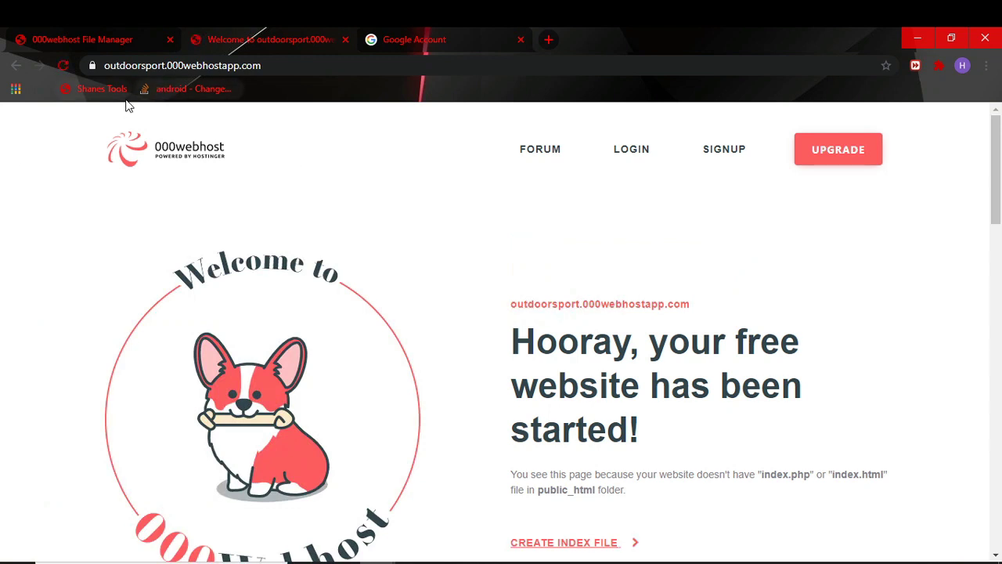
click(72, 28)
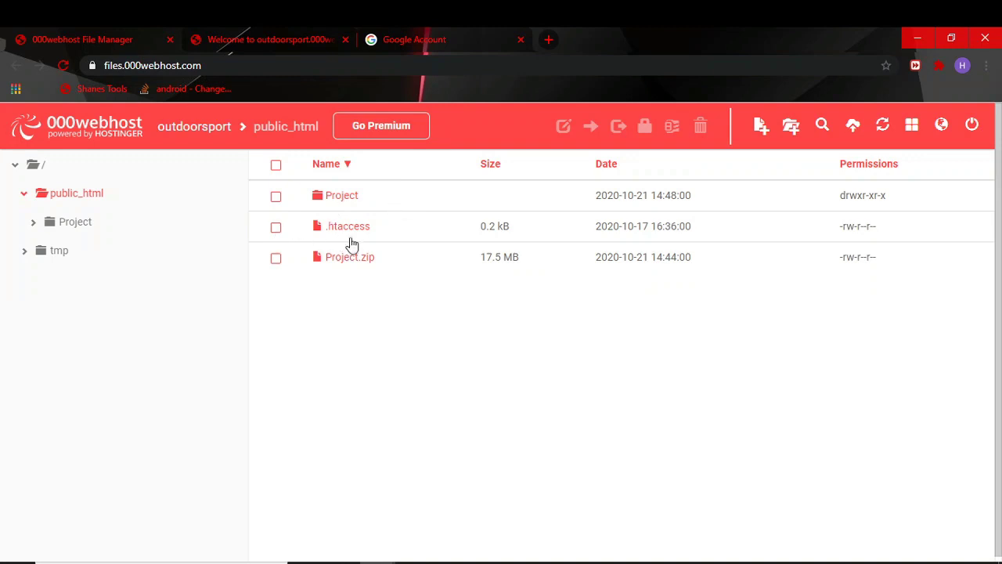
Move all five items from Project, including index.html, into public_html
click(341, 206)
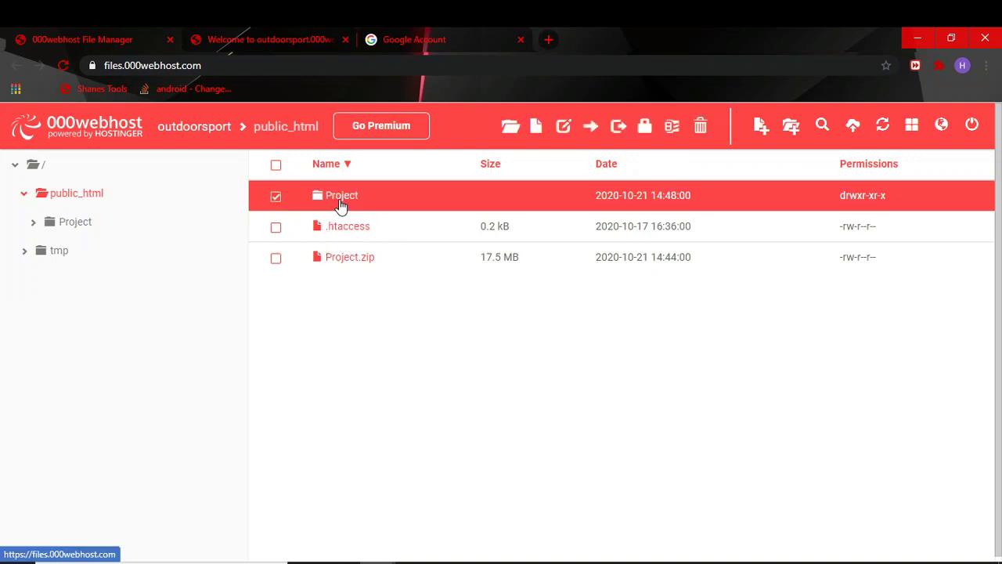
double_click(341, 206)
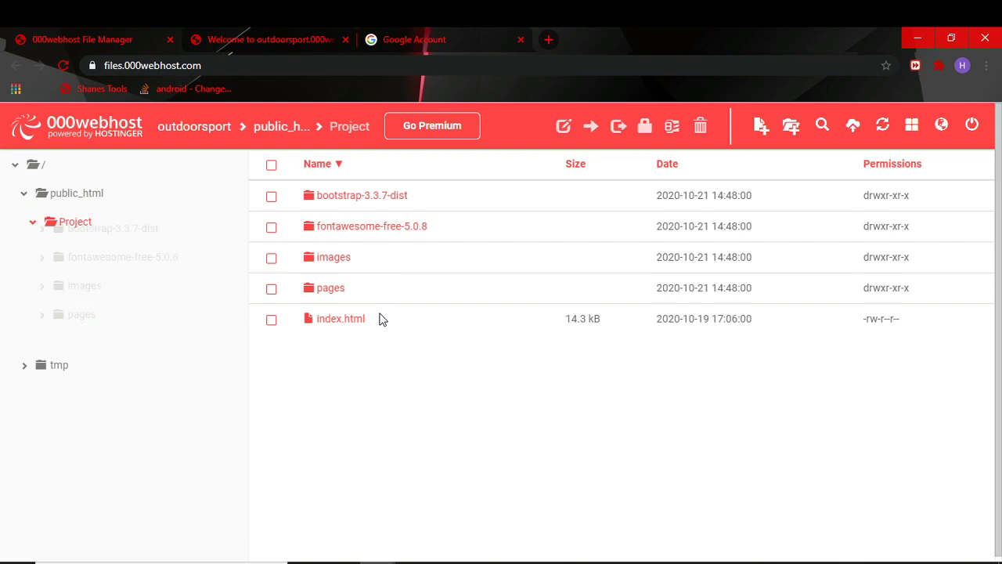
click(271, 166)
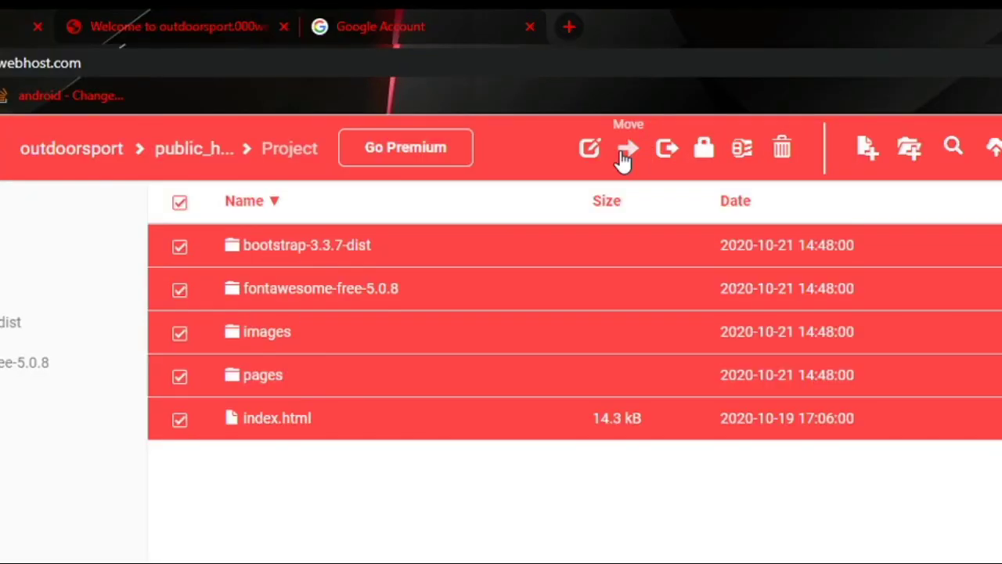
click(624, 155)
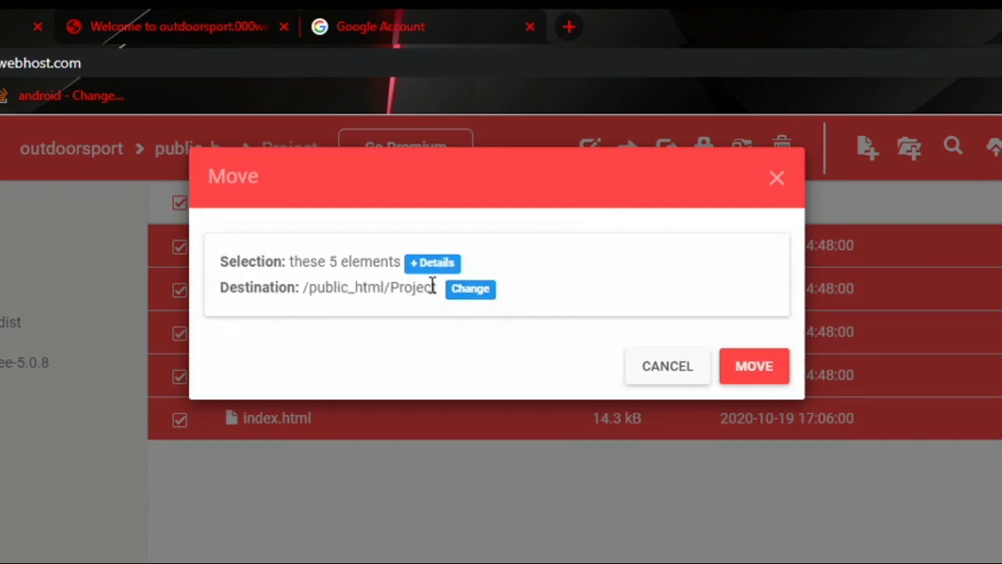
click(468, 290)
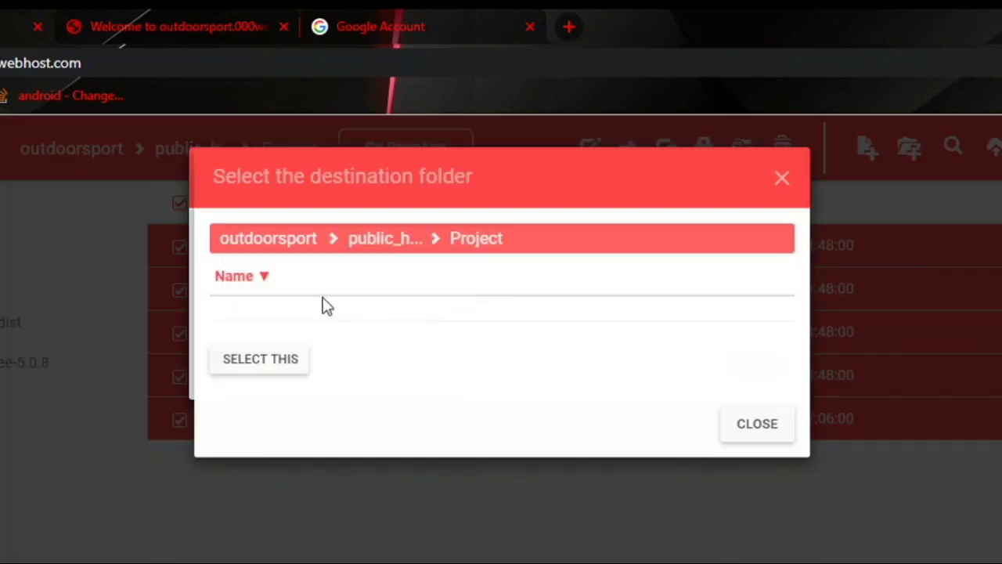
click(395, 241)
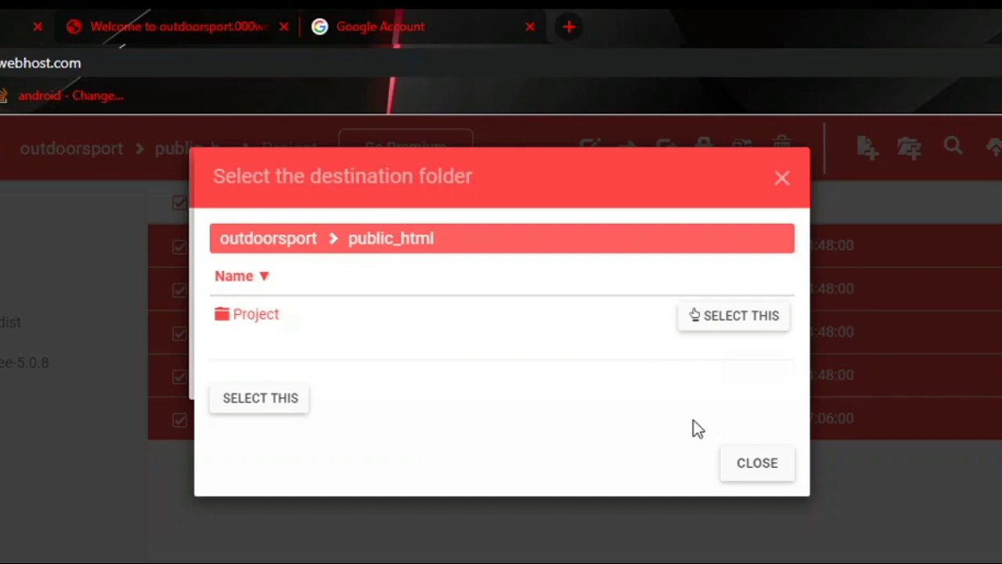
click(279, 402)
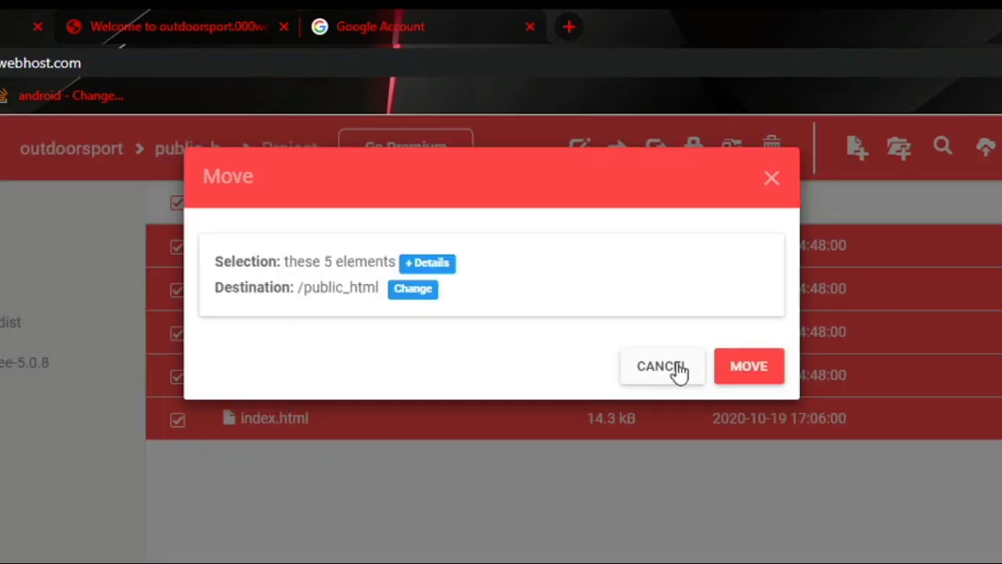
click(738, 367)
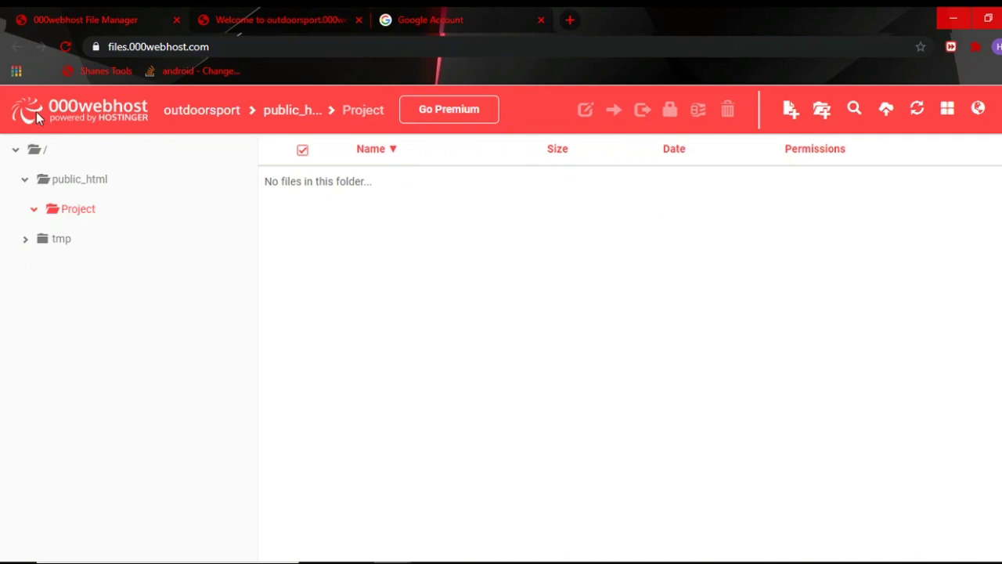
Delete the Project folder and Project.zip from public_html
click(92, 182)
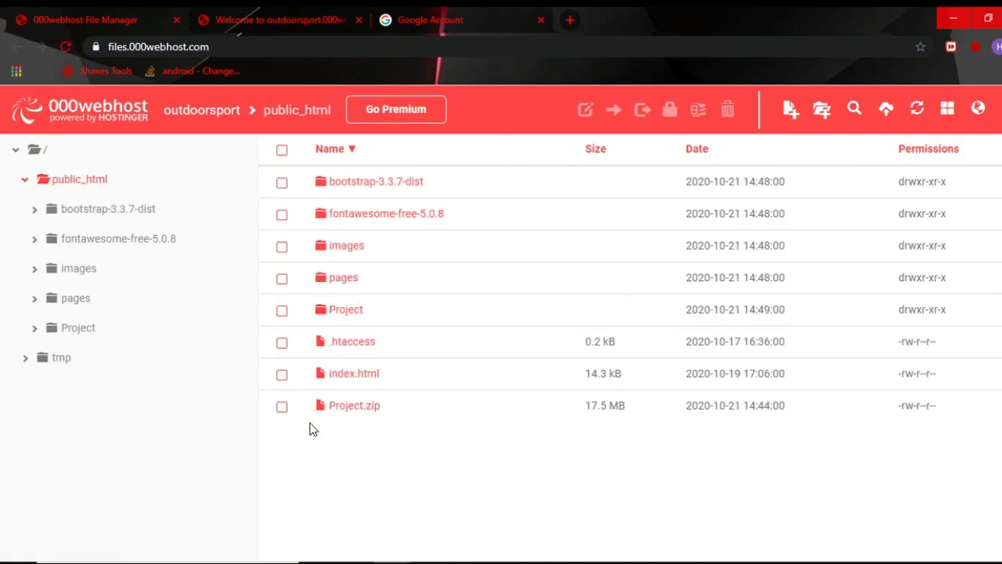
click(282, 406)
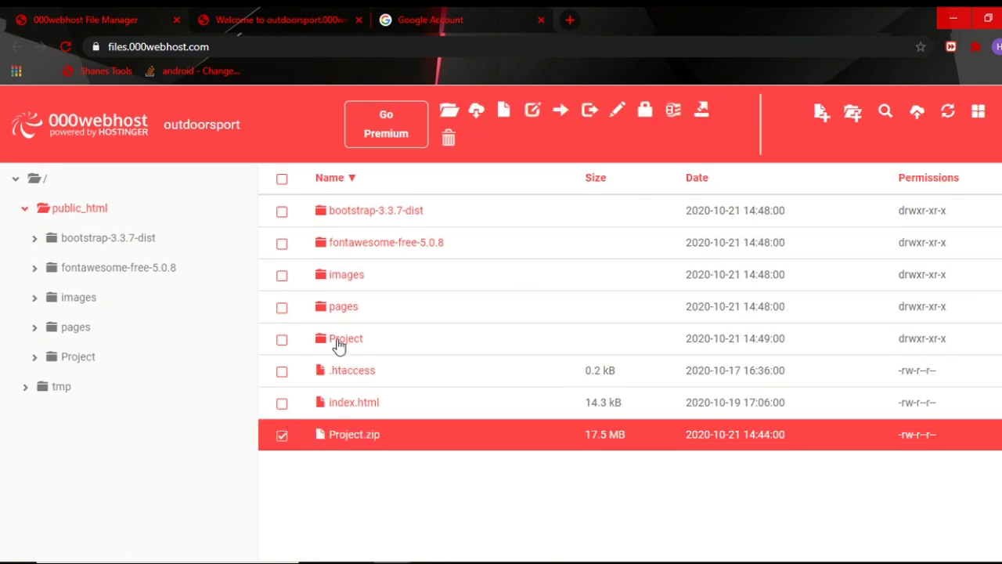
click(281, 340)
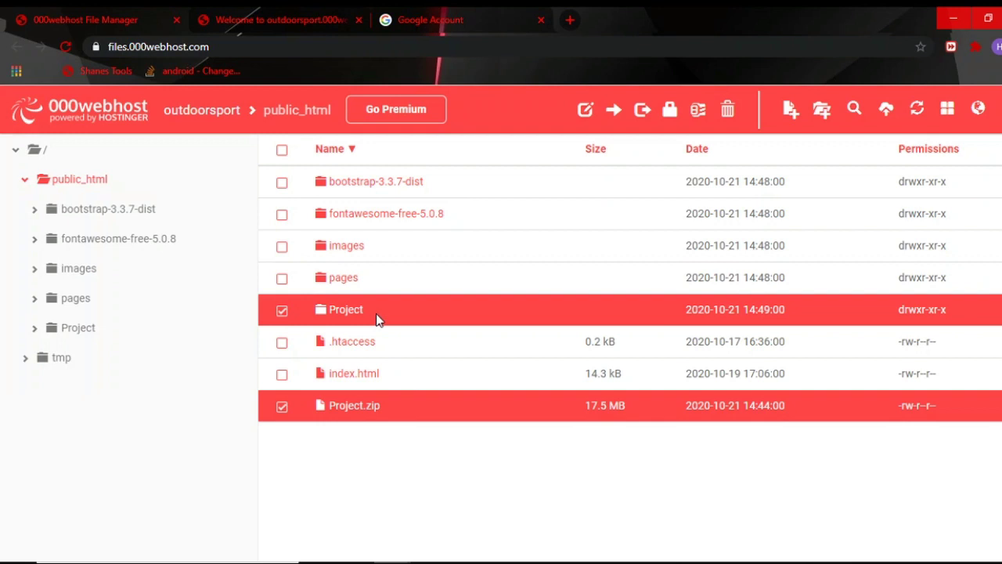
click(728, 114)
click(686, 223)
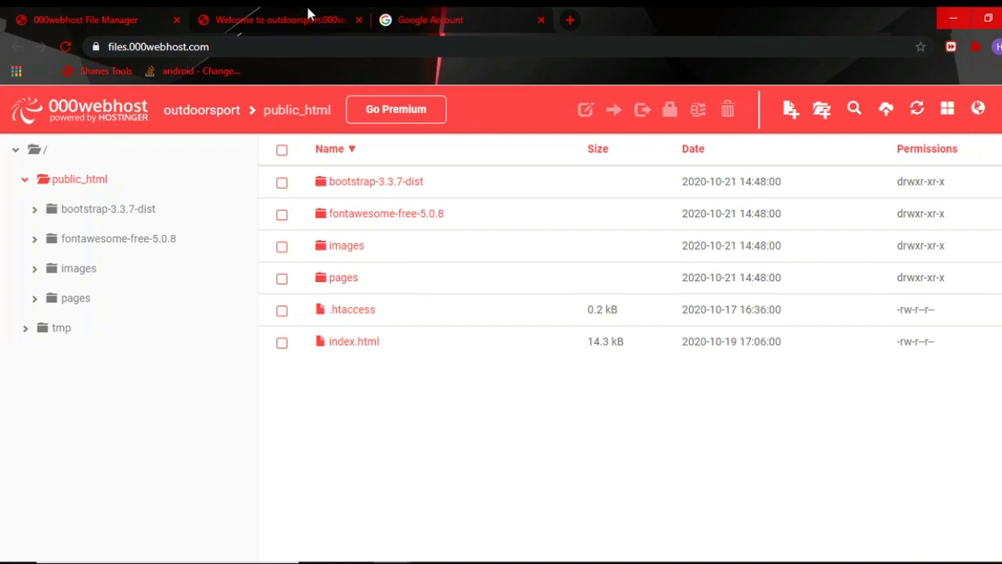
click(279, 8)
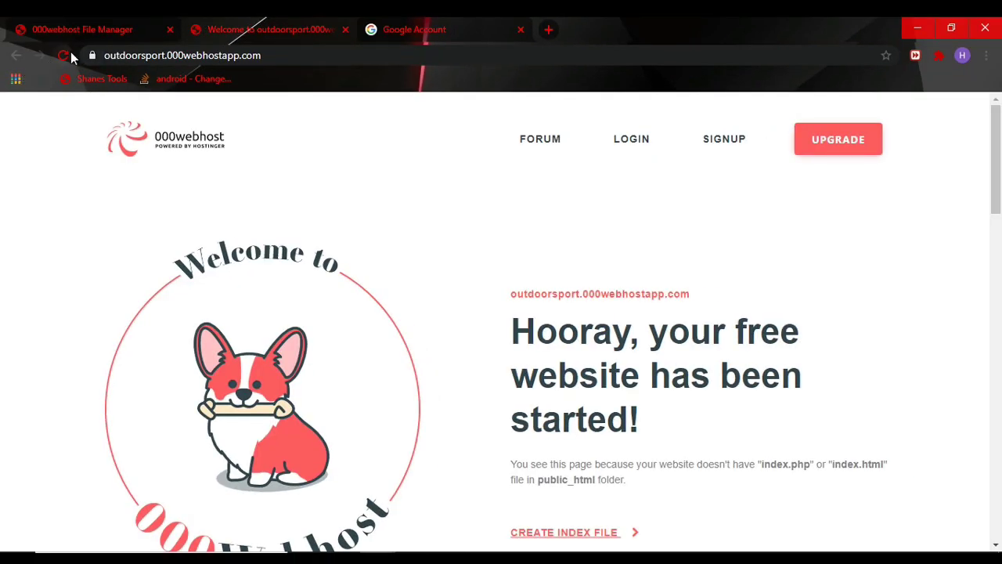
Reload outdoorsport.000webhostapp.com to show the SPORTS.INFO homepage
click(68, 56)
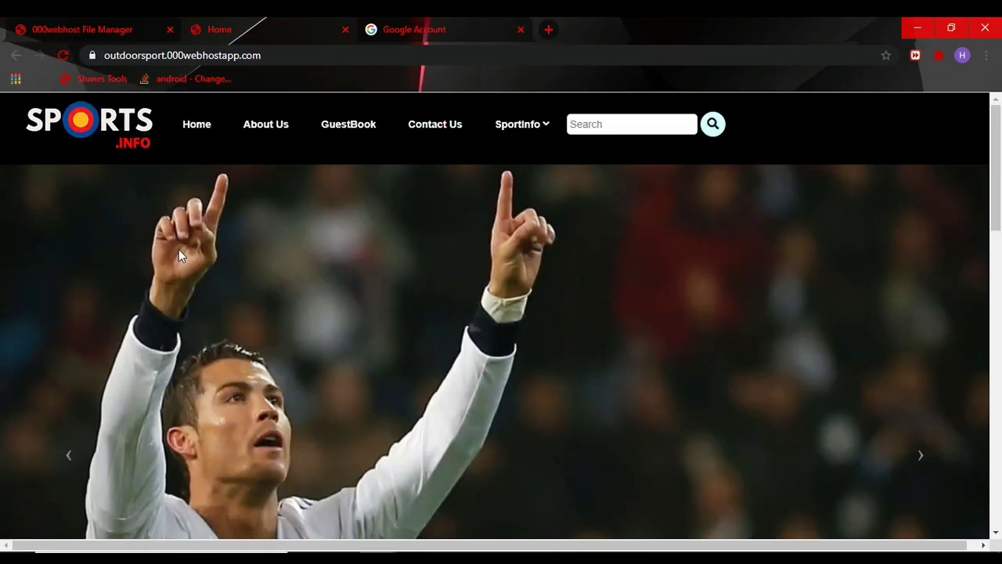
scroll(389, 227, down, 2)
scroll(388, 227, up, 2)
click(77, 25)
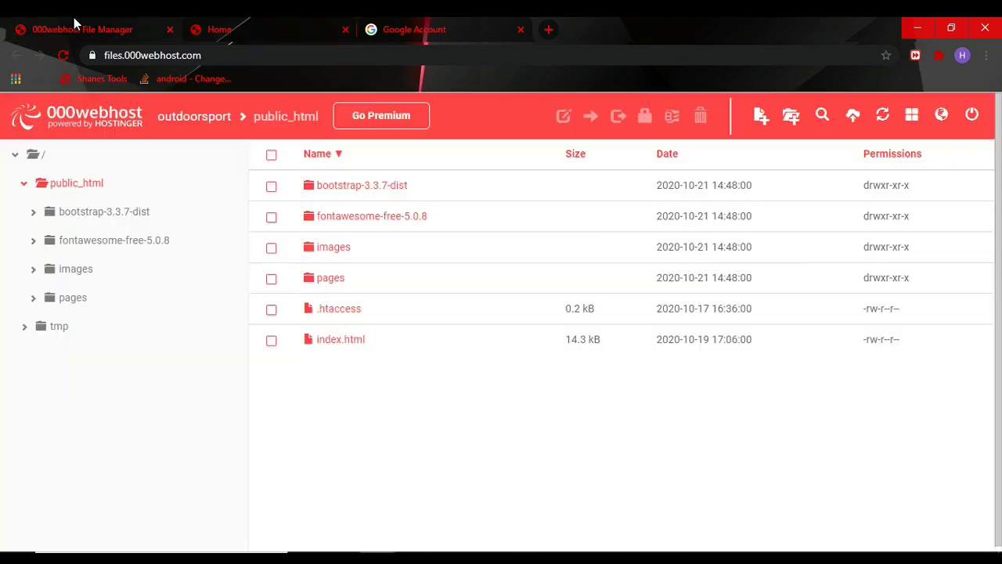